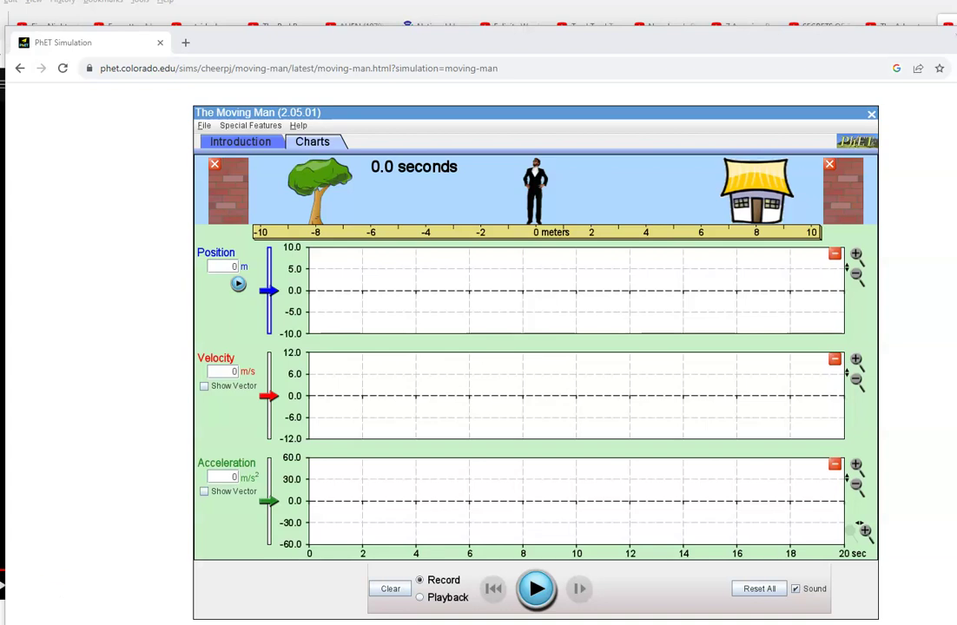
Go back in the browser to the Google results for 'phet simulations'.
key(alt+Left)
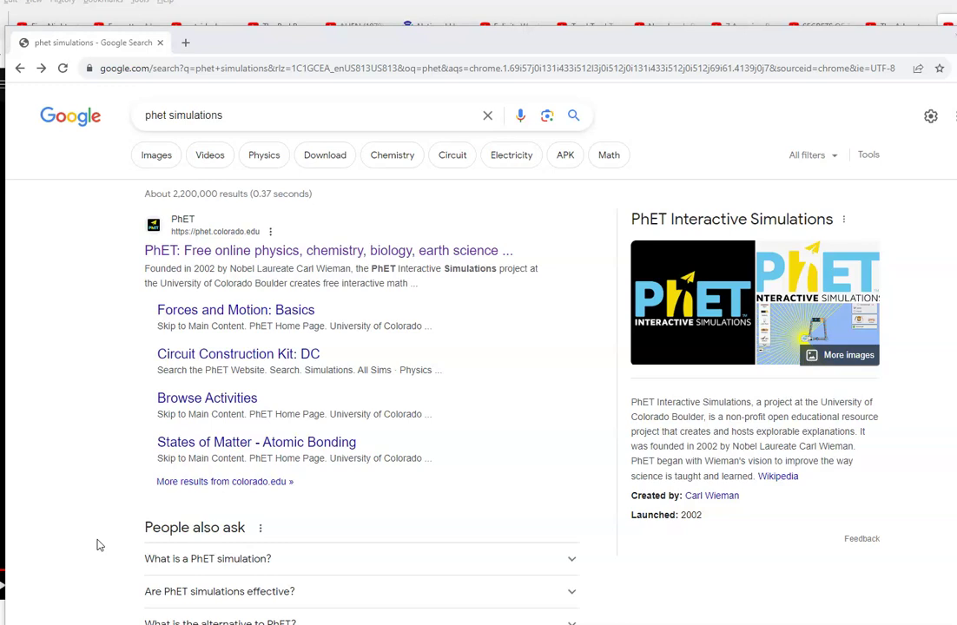
Open the PhET homepage from the search results and go to the Physics simulations listing.
click(103, 536)
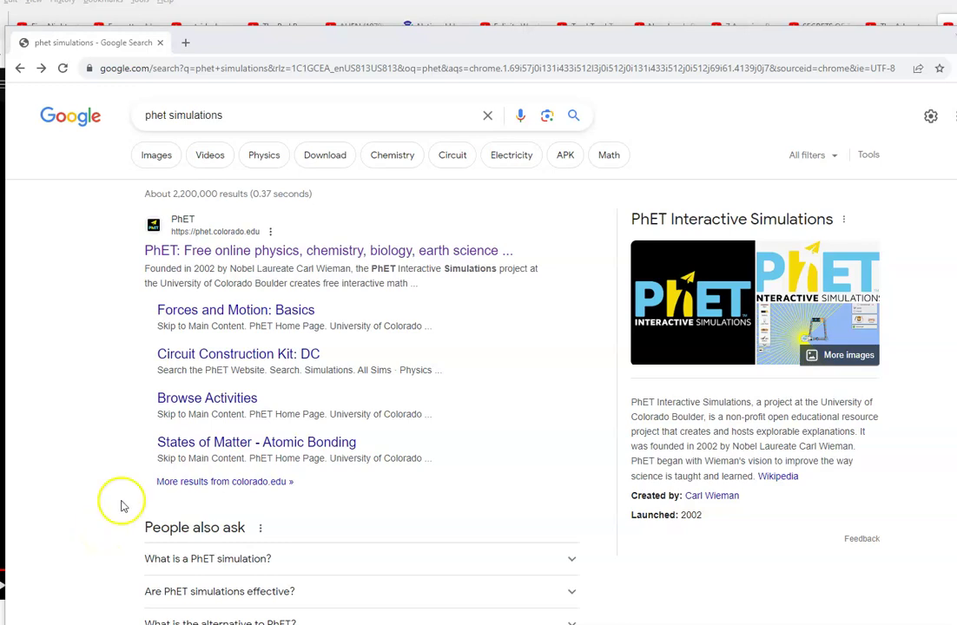
click(275, 251)
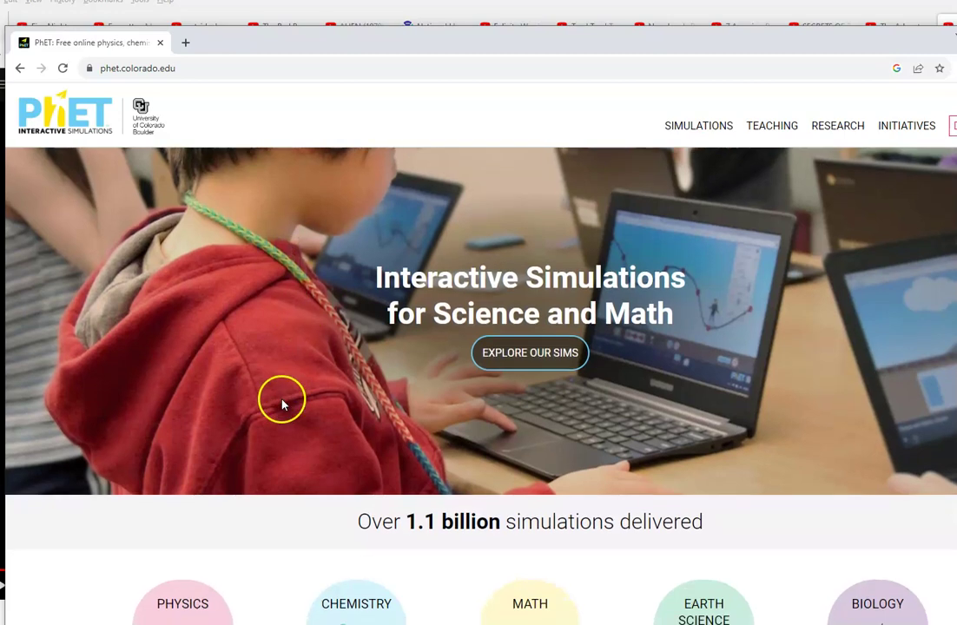
scroll(279, 401, down, 4)
click(208, 299)
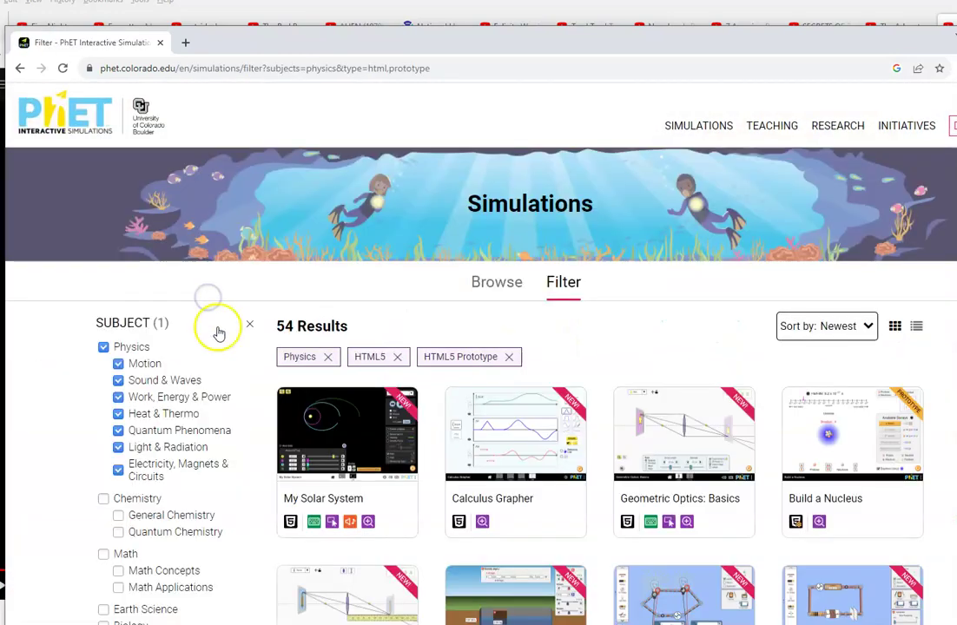
Filter to Java via CheerpJ and Java simulations, keeping only Motion and Sound & Waves subjects.
scroll(174, 417, down, 4)
click(176, 333)
click(104, 395)
click(103, 413)
click(118, 467)
click(118, 447)
click(118, 413)
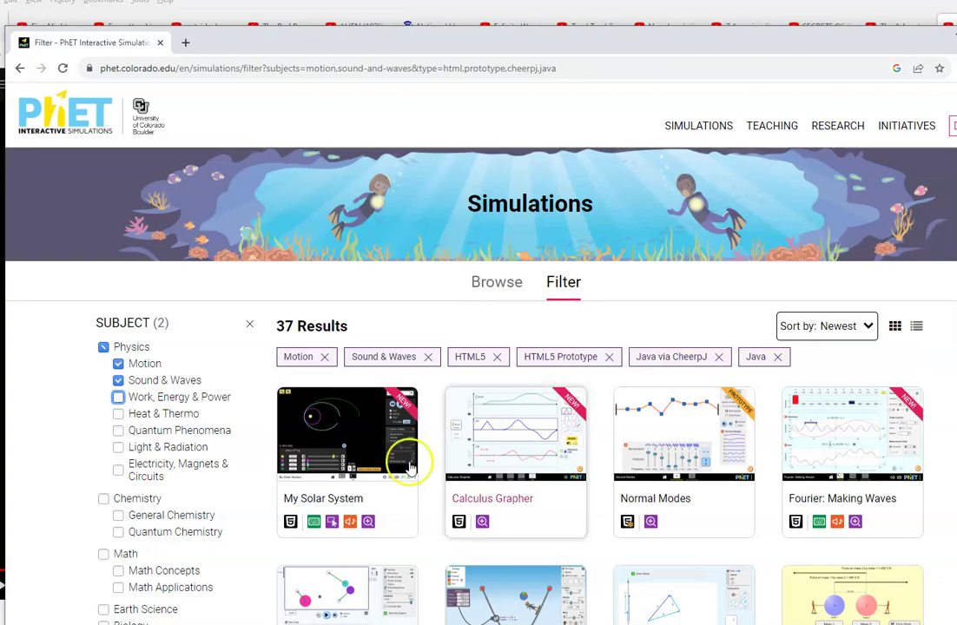
Open The Moving Man and launch its CheerpJ version.
scroll(409, 459, down, 8)
scroll(631, 512, down, 7)
scroll(643, 460, down, 6)
scroll(630, 462, up, 2)
scroll(568, 391, up, 2)
click(629, 449)
click(536, 263)
click(413, 356)
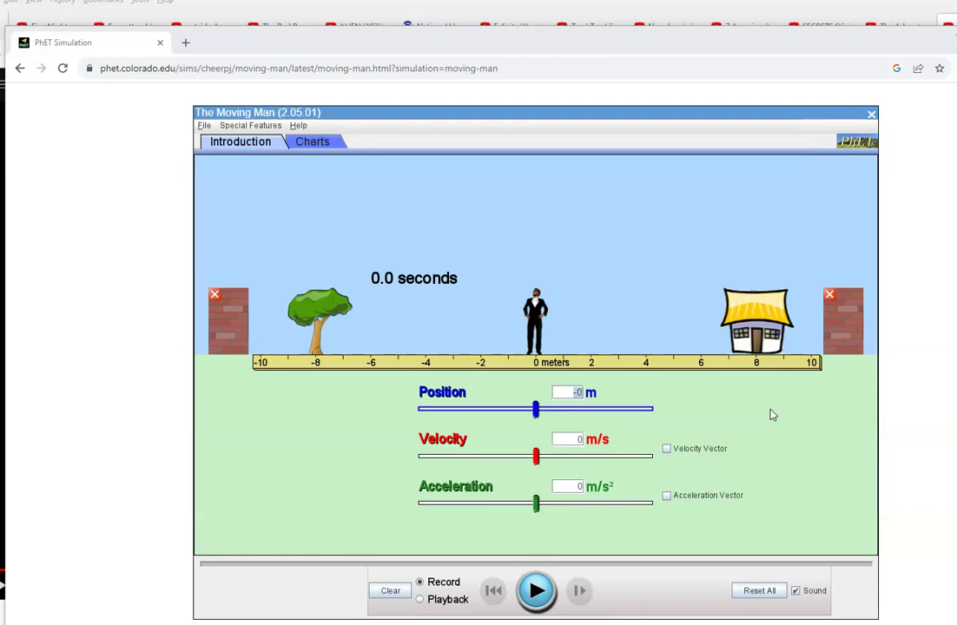
Let the CheerpJ Moving Man load on the Introduction tab, with position reading 0 m.
click(772, 415)
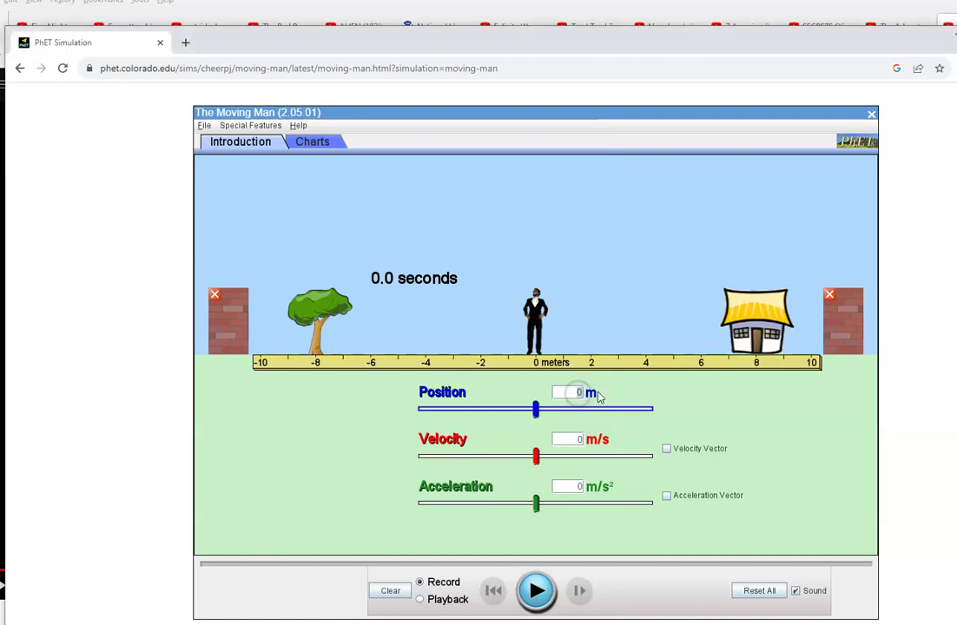
Set the man's position to 4 m and his velocity to -4.5 m/s.
click(755, 439)
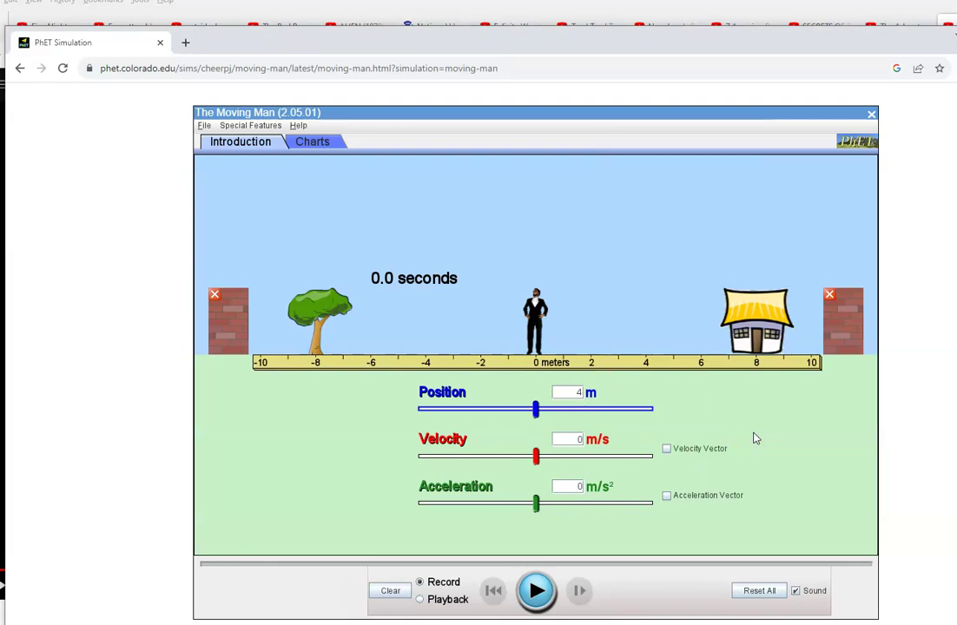
key(Return)
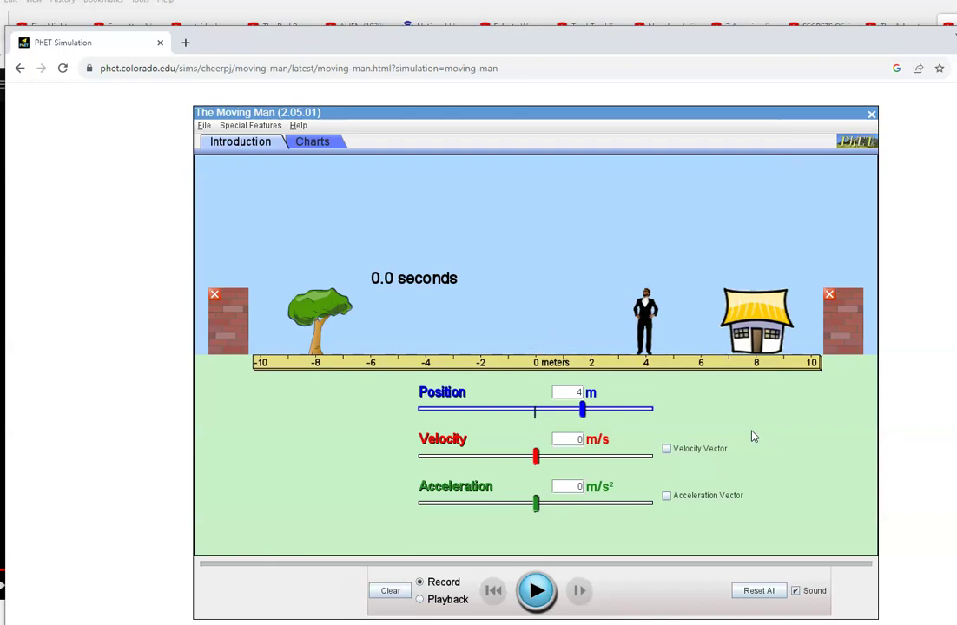
click(596, 443)
text(-4.5)
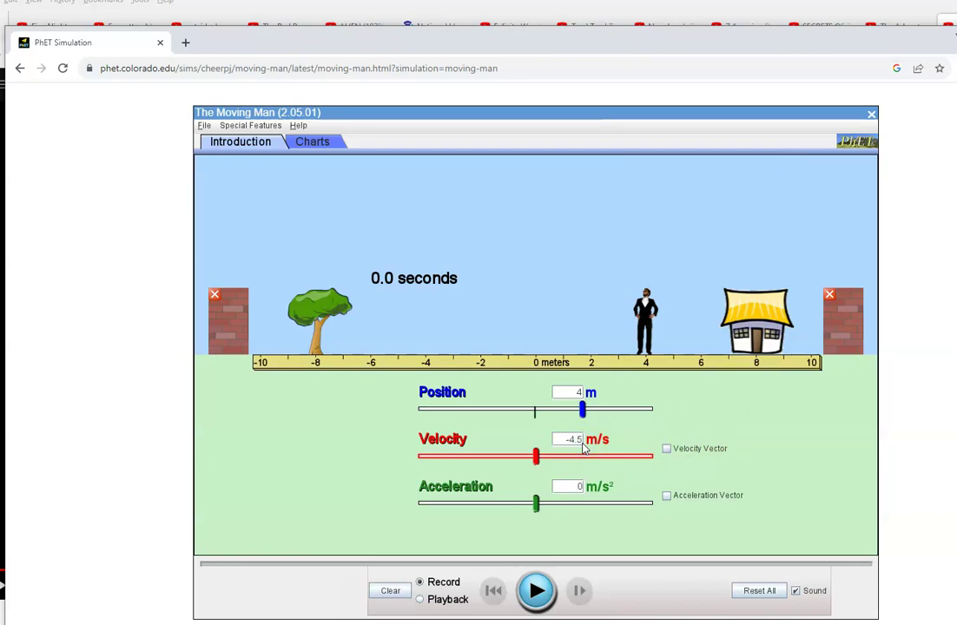
key(Return)
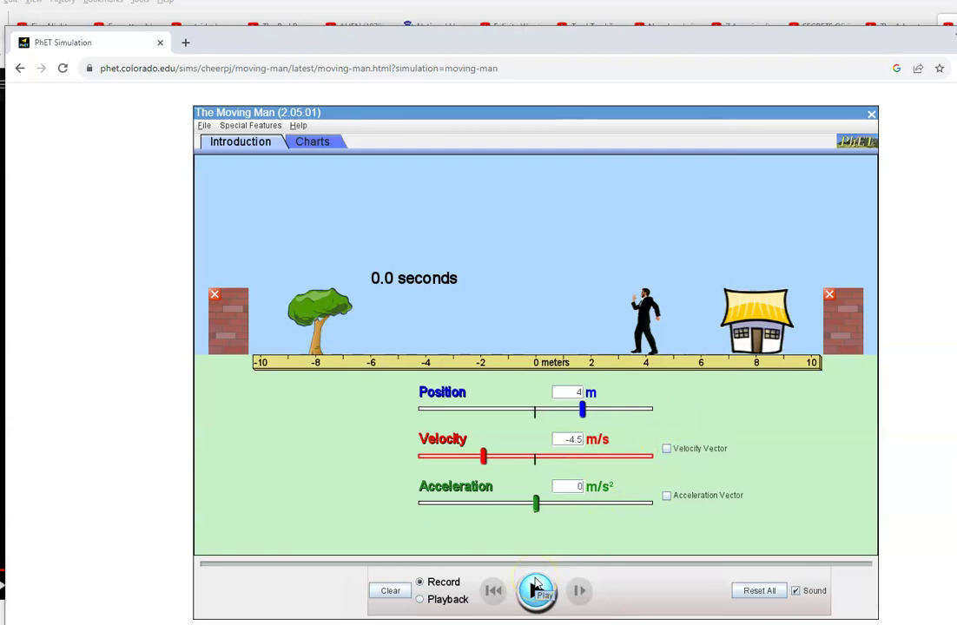
Run the man to 8 s, remove both walls, then continue running and pause at 18.0 s.
click(536, 588)
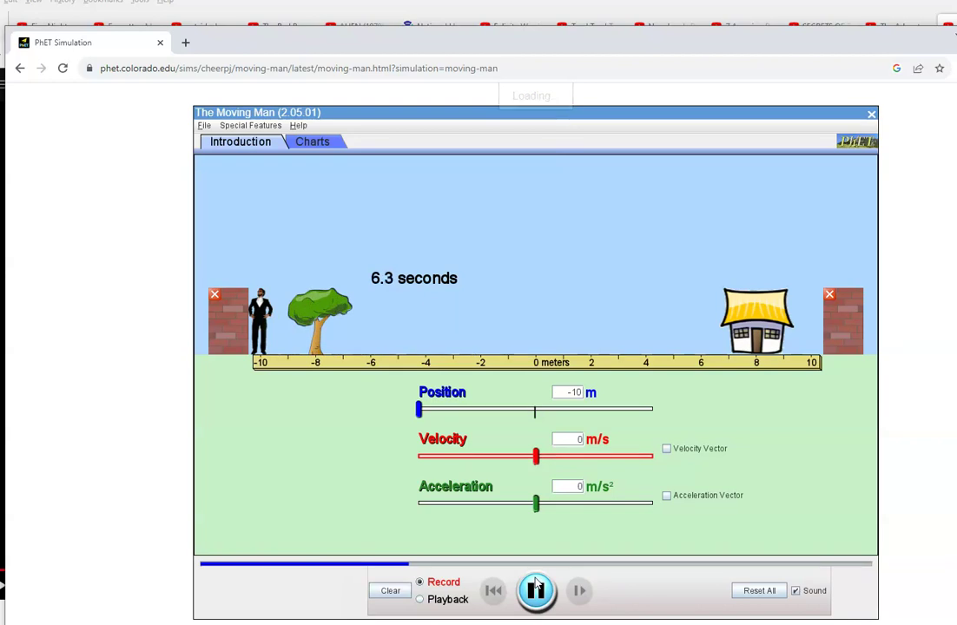
click(536, 588)
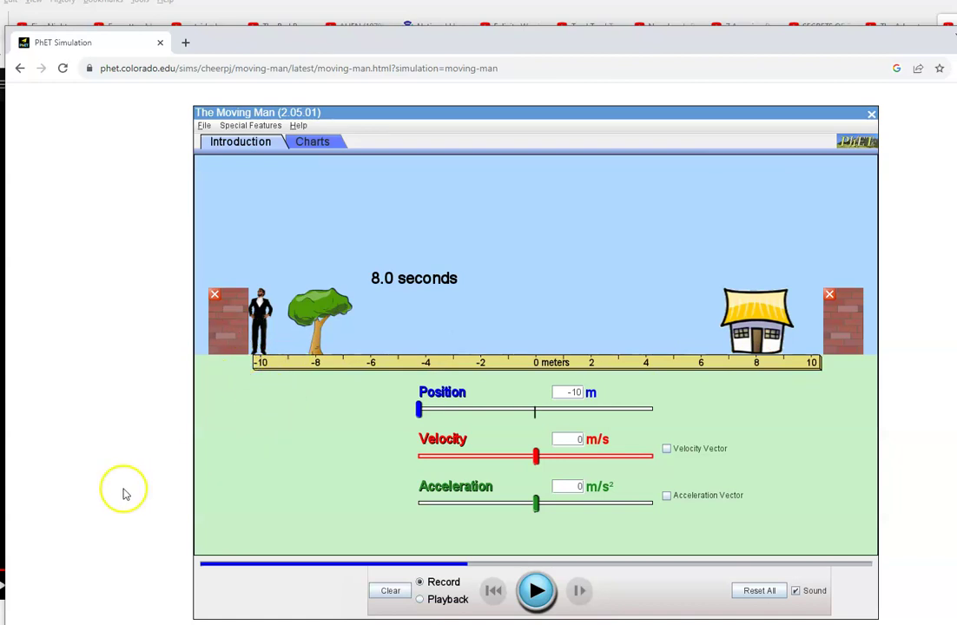
click(217, 298)
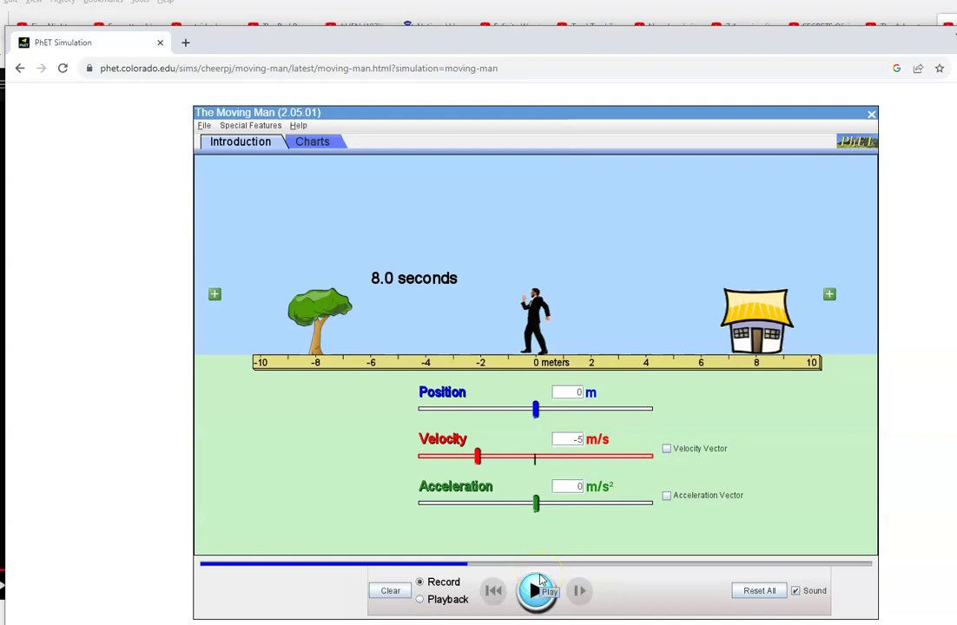
click(540, 580)
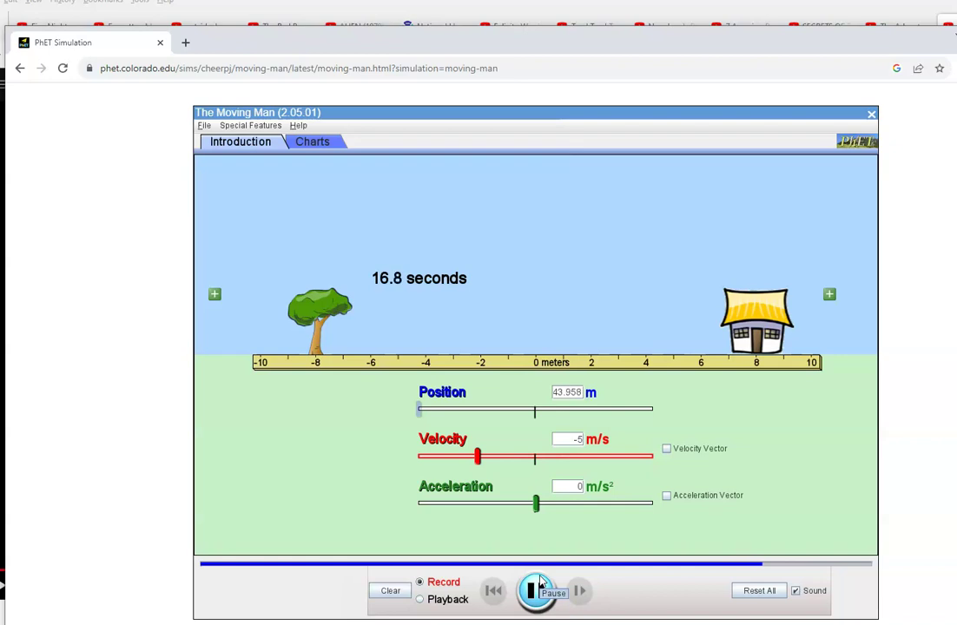
click(539, 583)
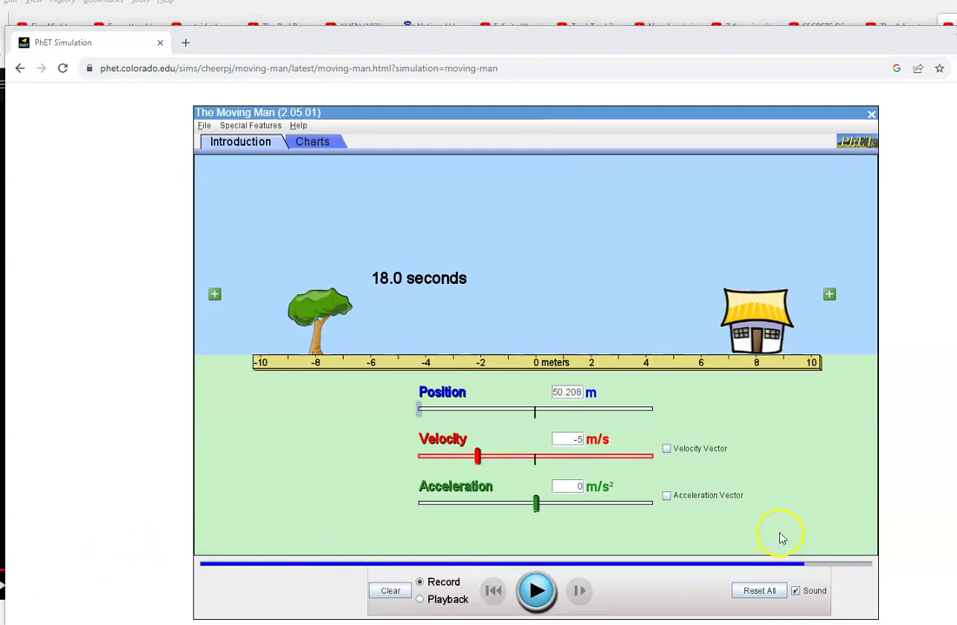
Reset the simulation and set the man's starting position to -4 m.
click(757, 598)
click(521, 384)
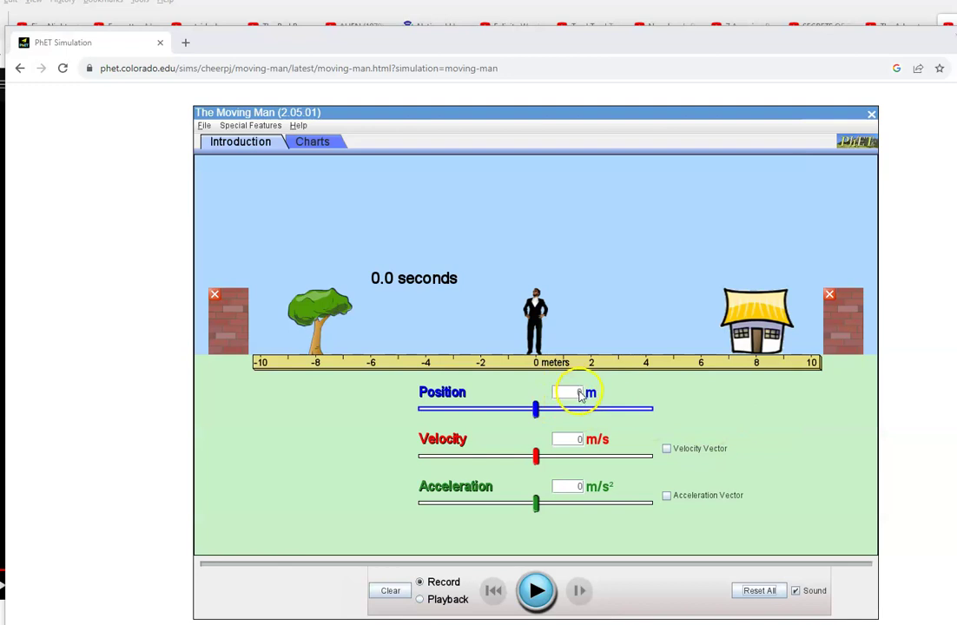
click(580, 392)
key(BackSpace)
text(-4)
key(Return)
Set velocity to 5 m/s and acceleration to -1.5 m/s².
click(577, 440)
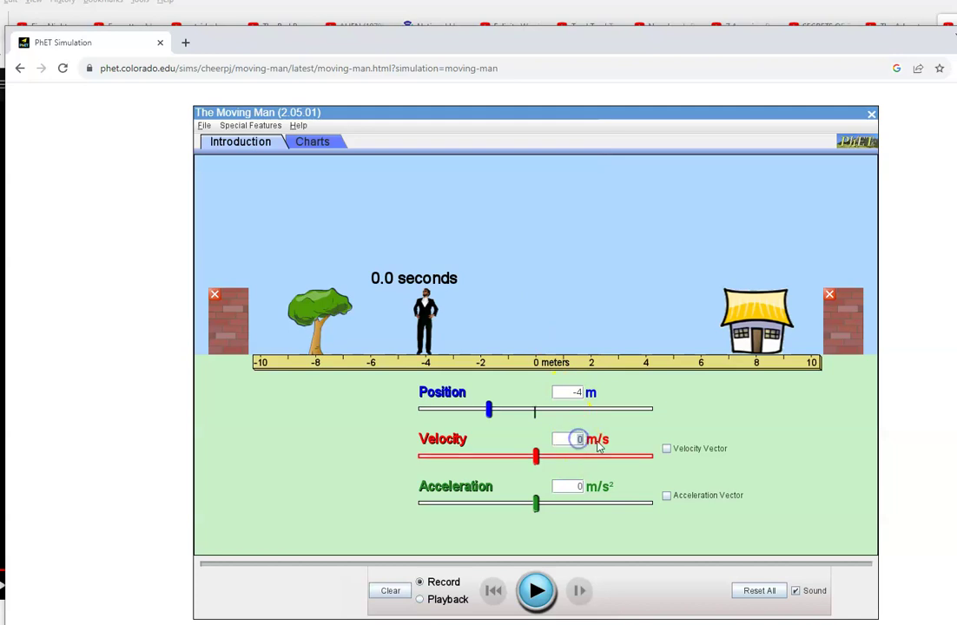
text(5)
key(Return)
click(579, 487)
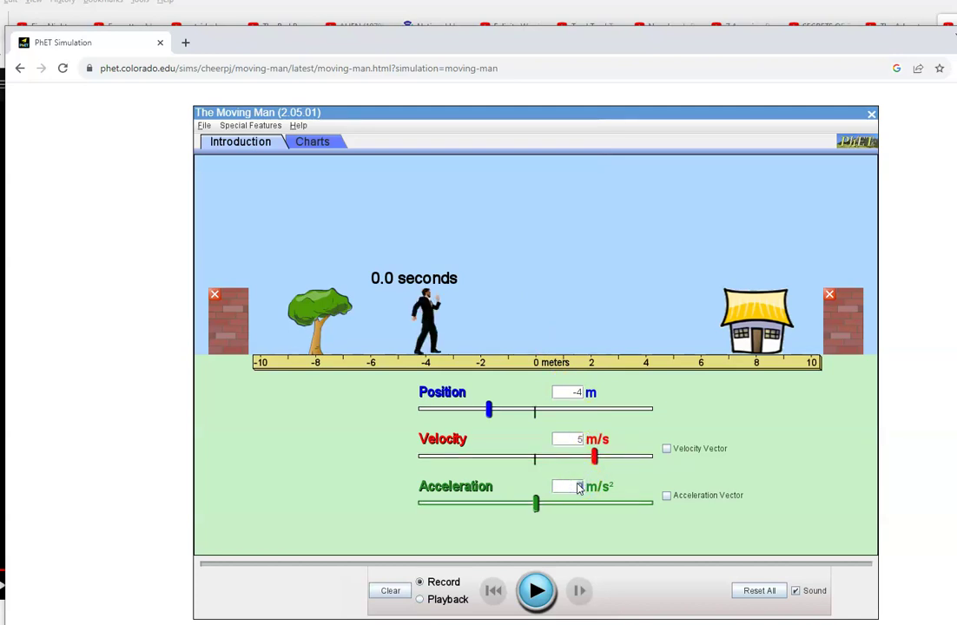
text(-1.5)
key(Return)
Remove the walls, show velocity and acceleration vectors, run to 7.5 s, then request Reset All.
click(829, 295)
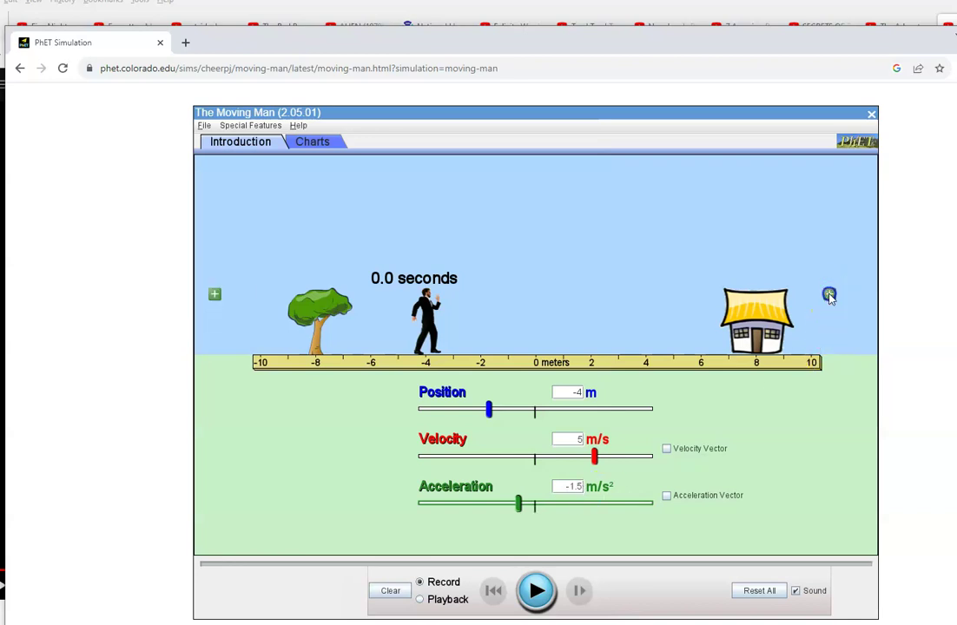
click(666, 449)
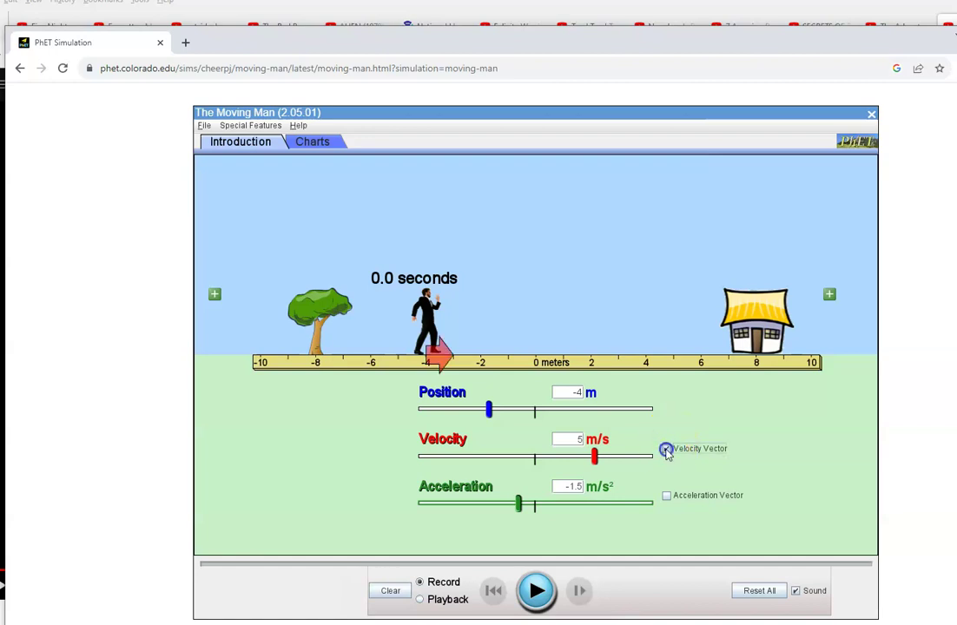
click(666, 497)
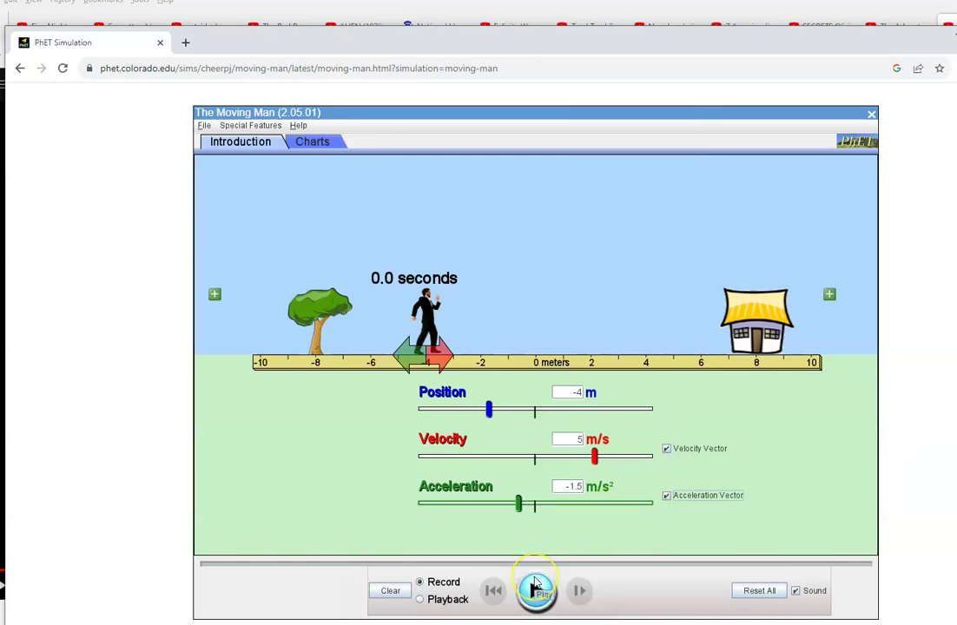
click(536, 589)
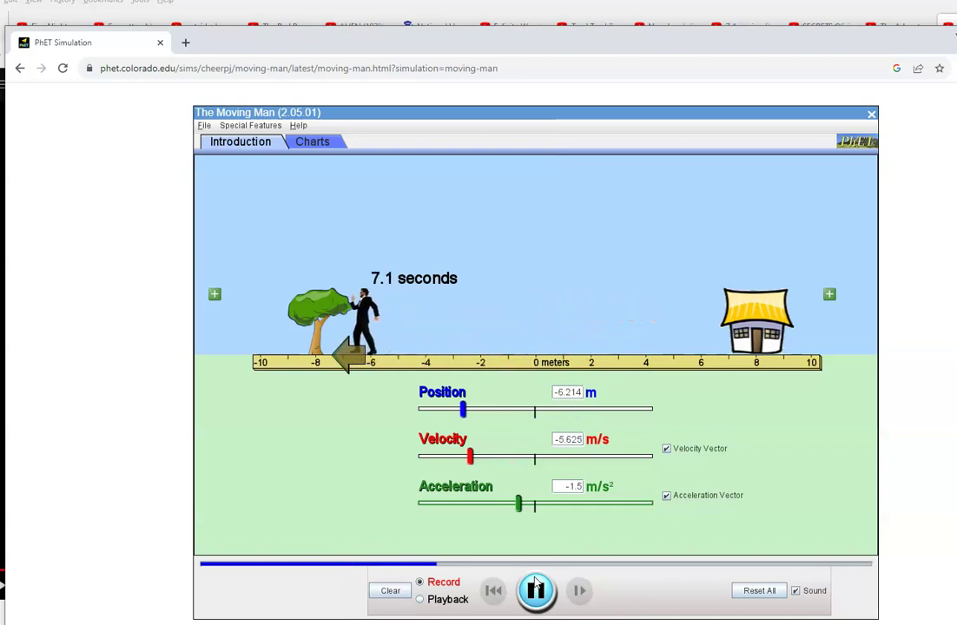
click(536, 588)
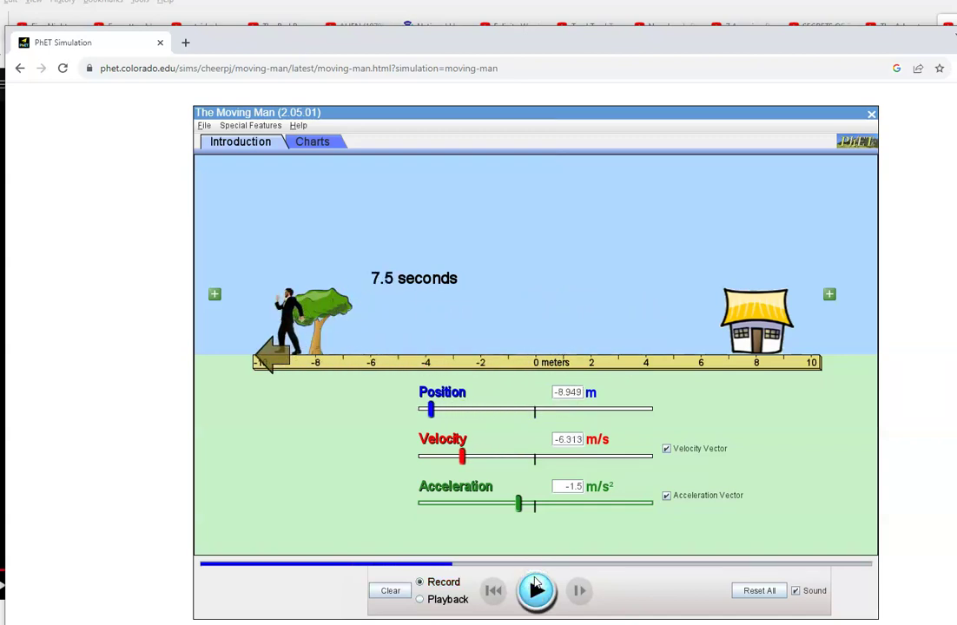
click(757, 590)
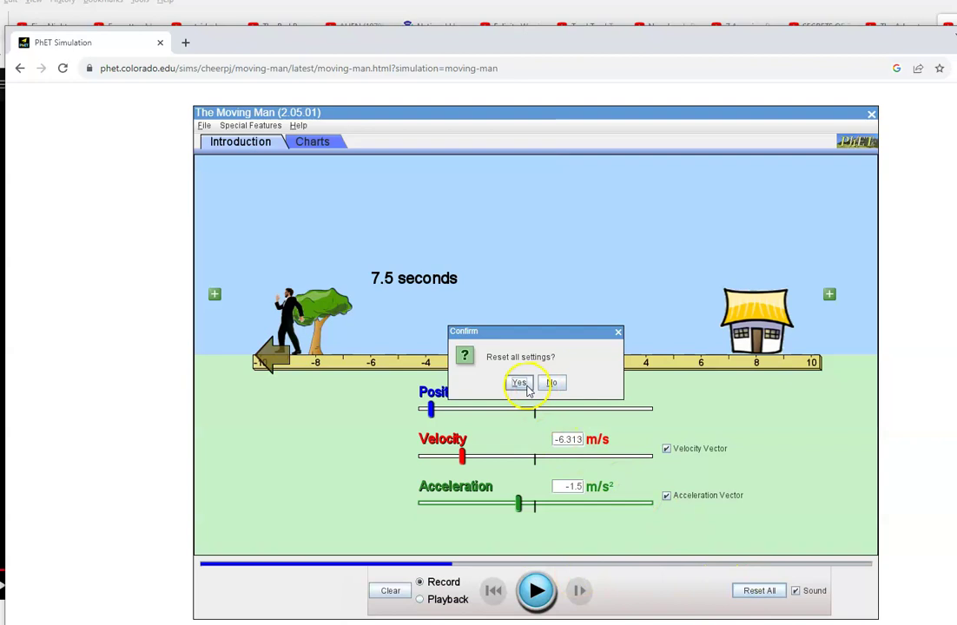
Confirm the reset, switch to the Charts tab, and set position to -4 m.
click(525, 386)
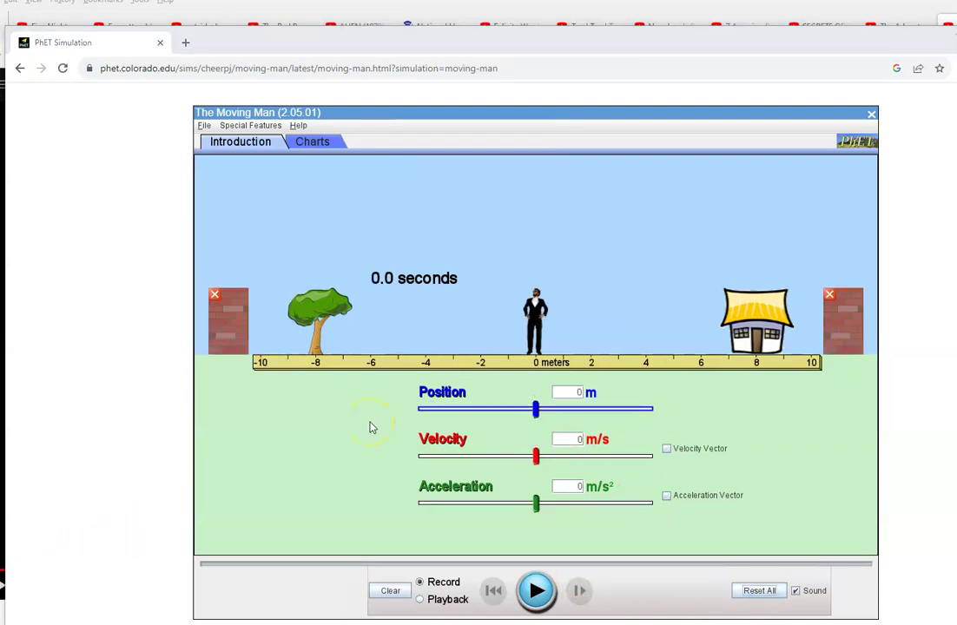
click(329, 146)
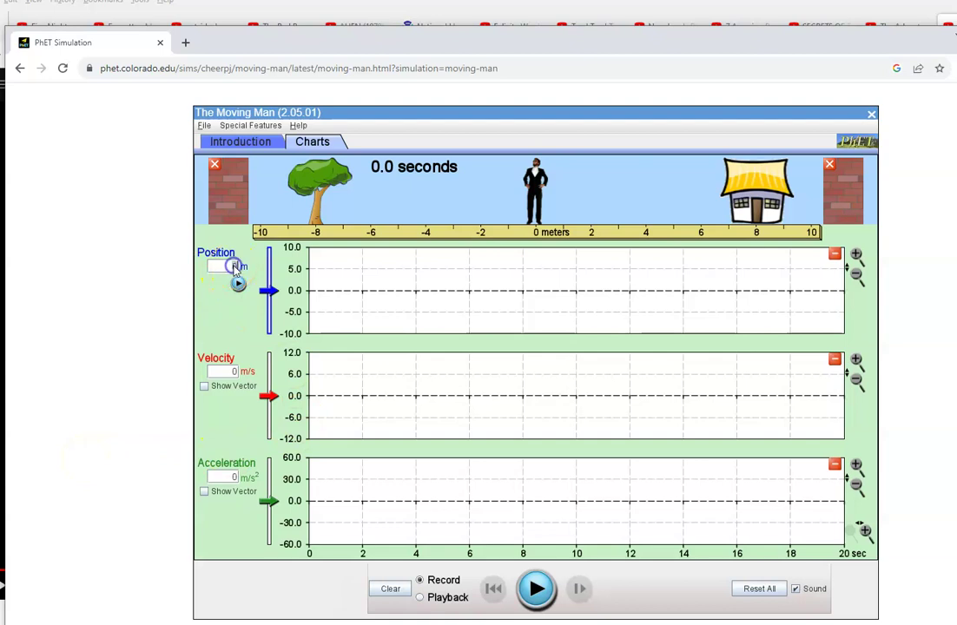
text(-4)
key(Return)
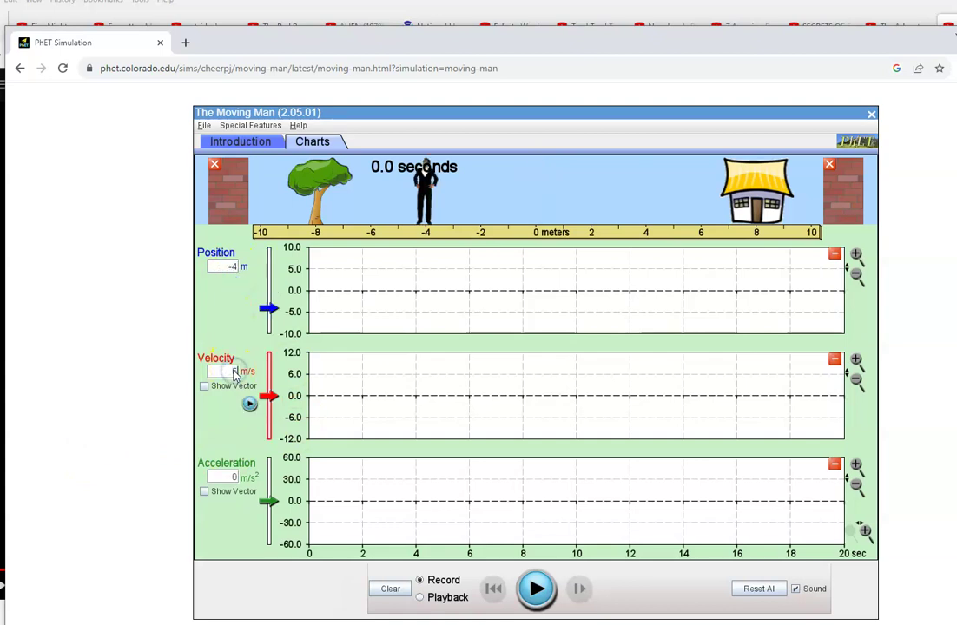
Set velocity to 5 m/s and acceleration to -1.5 m/s², and remove the walls.
text(5)
key(Return)
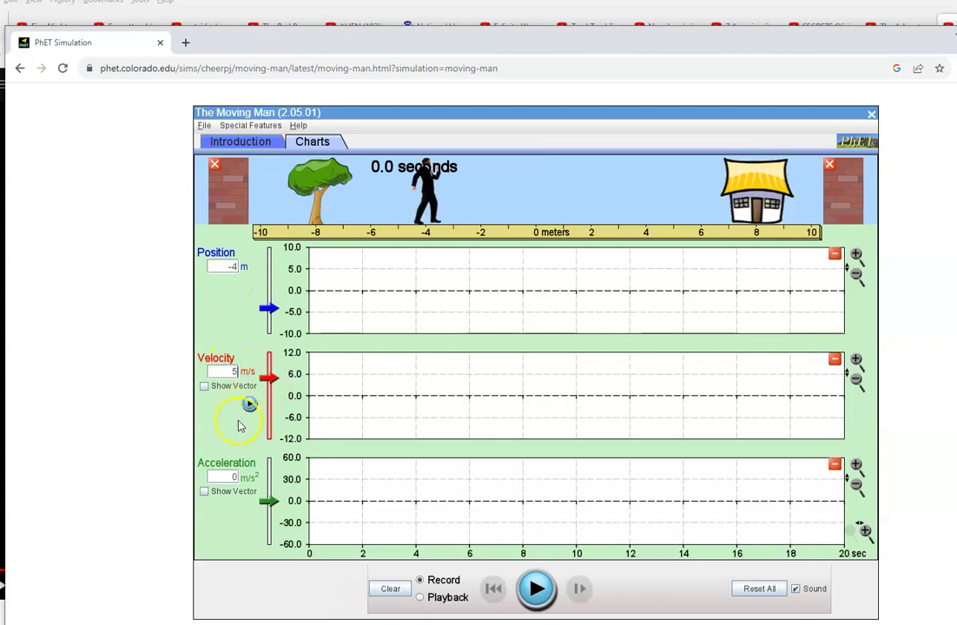
click(235, 478)
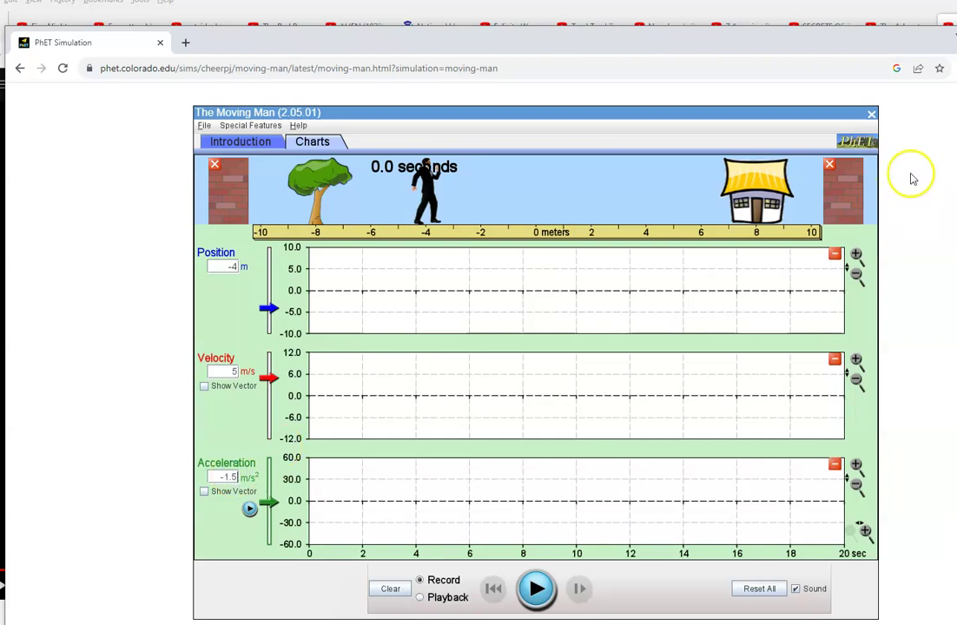
click(829, 165)
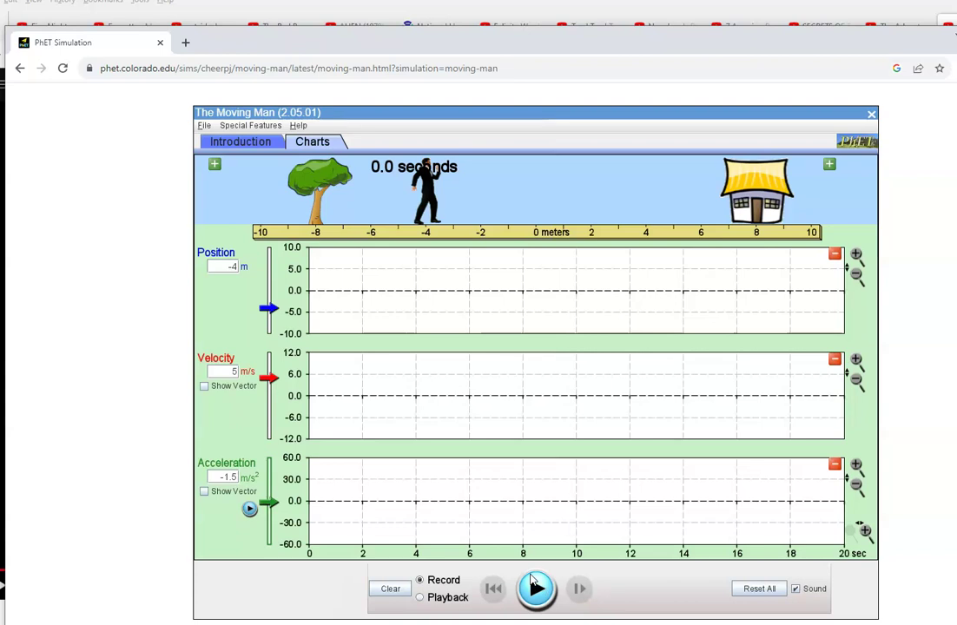
Record the run until 7.6 s, zoom acceleration graph to ±8.1 and velocity graph to ±14.4.
click(533, 585)
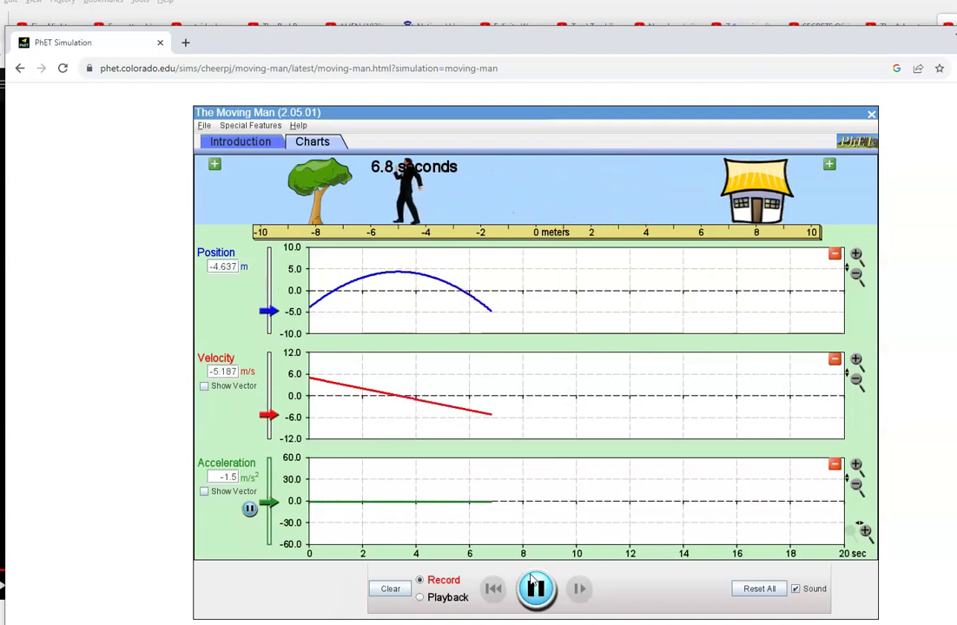
click(535, 586)
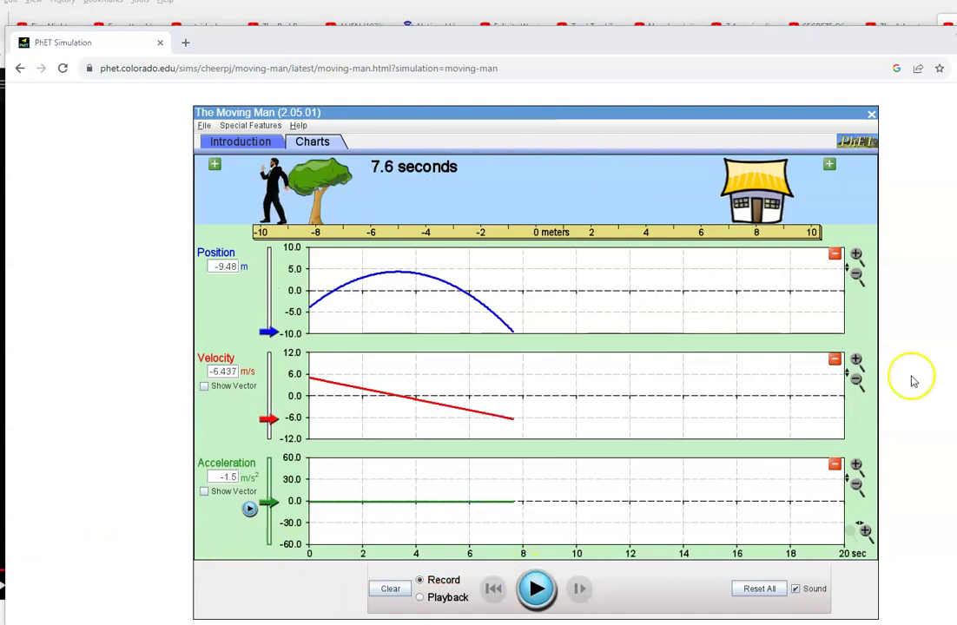
click(857, 465)
click(857, 465)
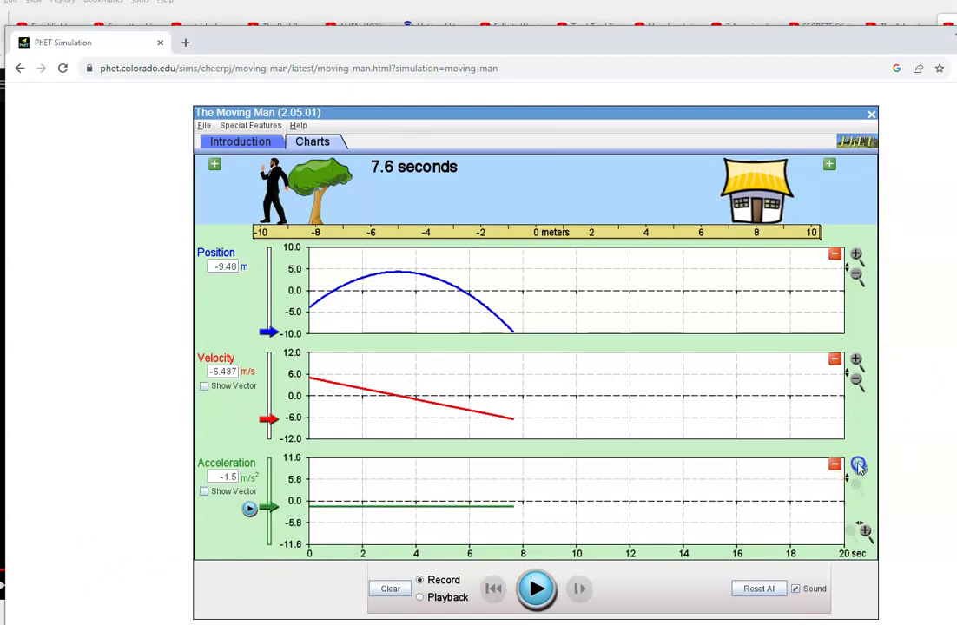
click(856, 382)
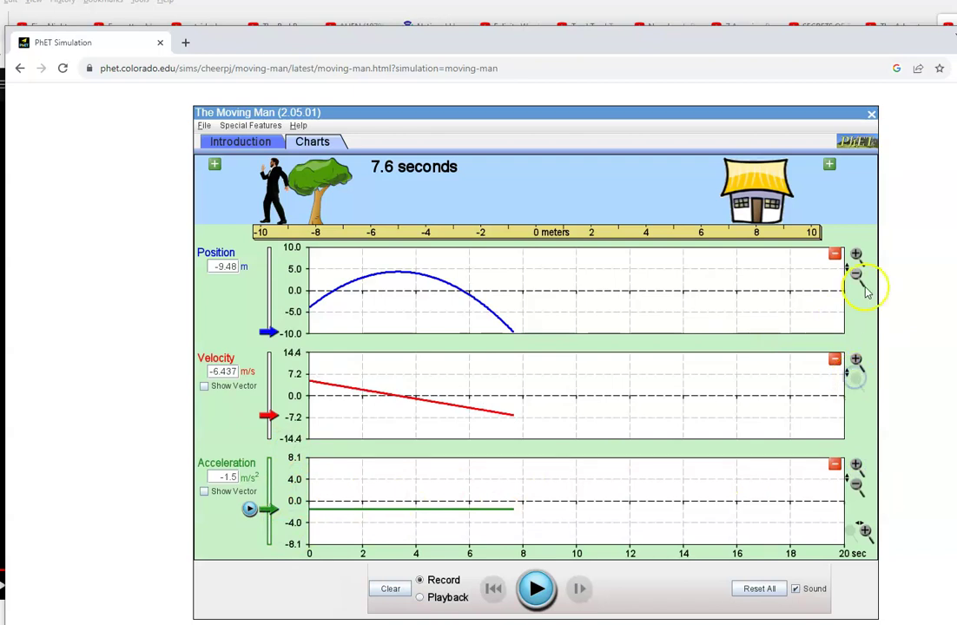